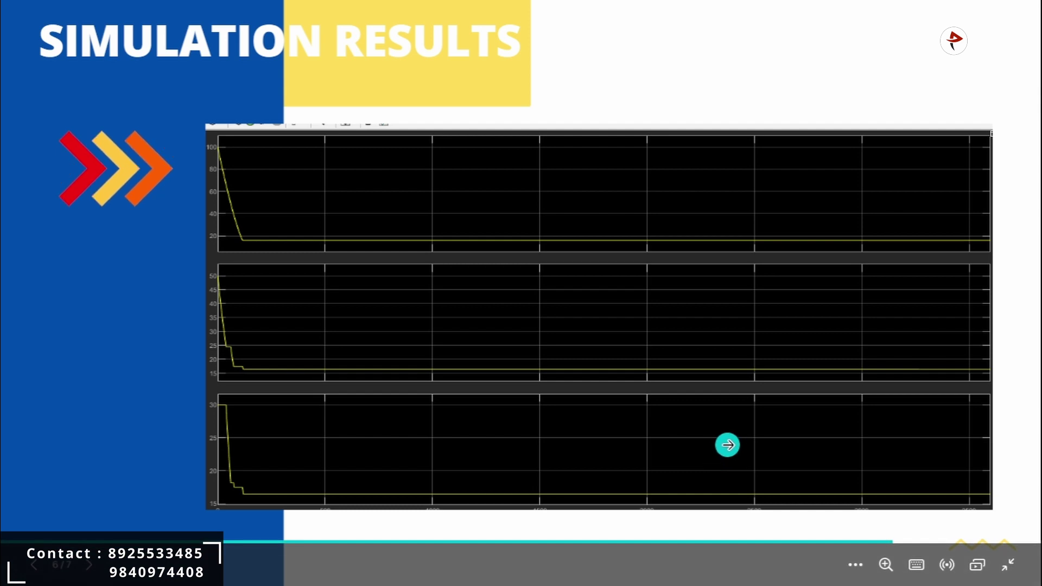
Switch from Canva to the passivebal Simulink model using MATLAB's taskbar preview
key("super")
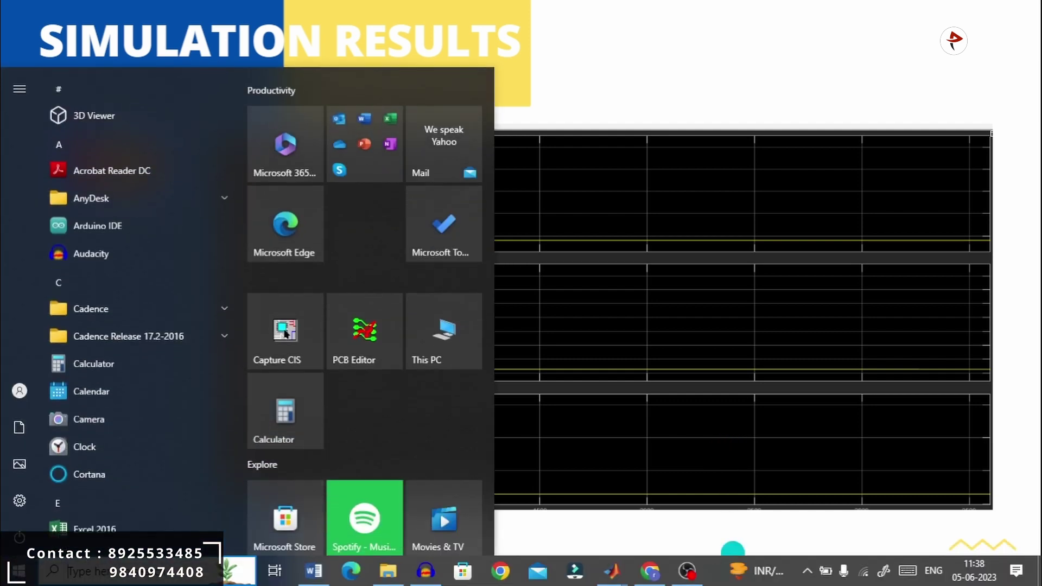
mouse_move(619, 574)
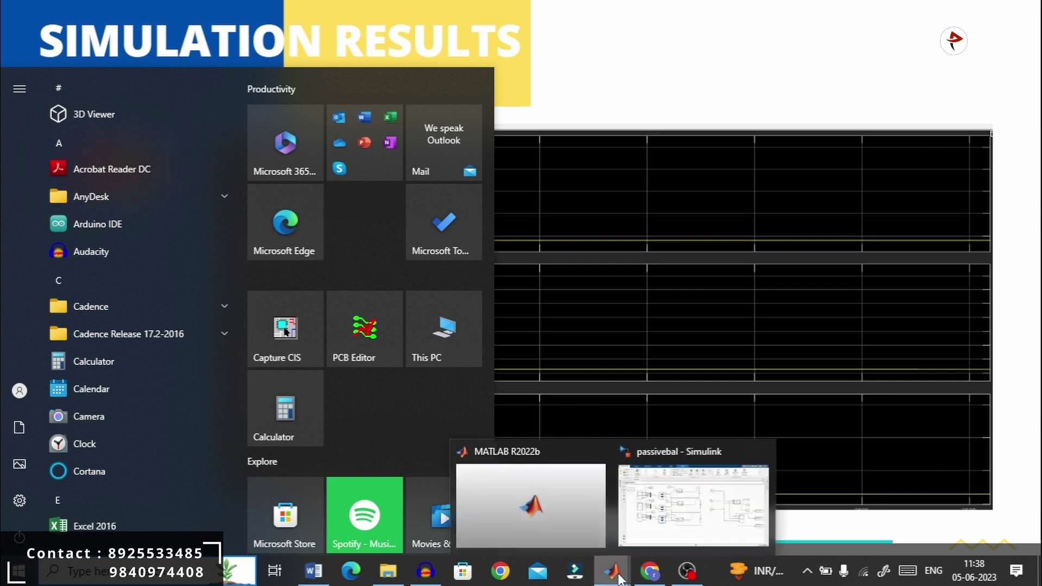
left_click(706, 513)
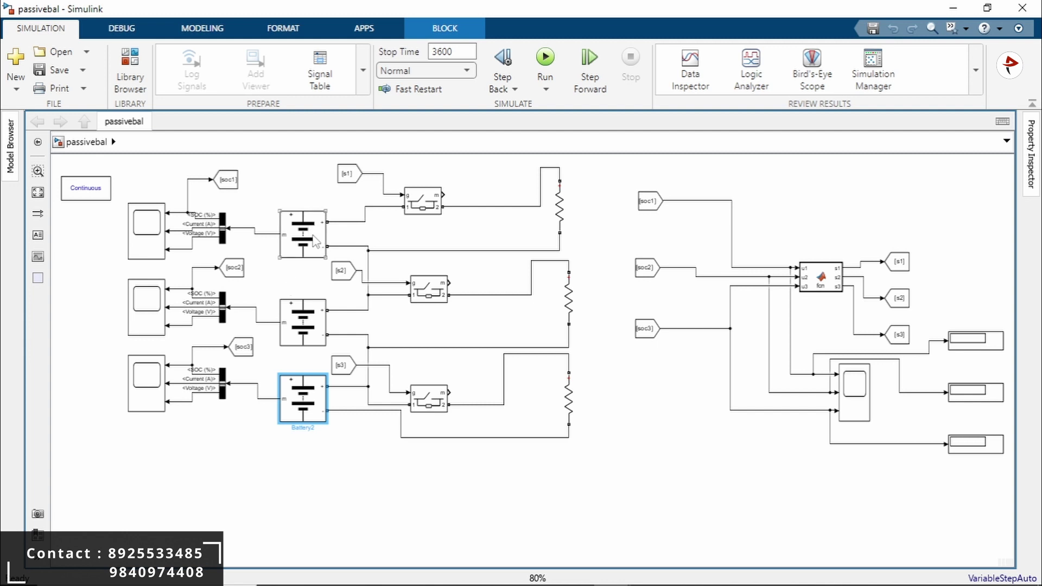
left_click(308, 242)
double_click(308, 242)
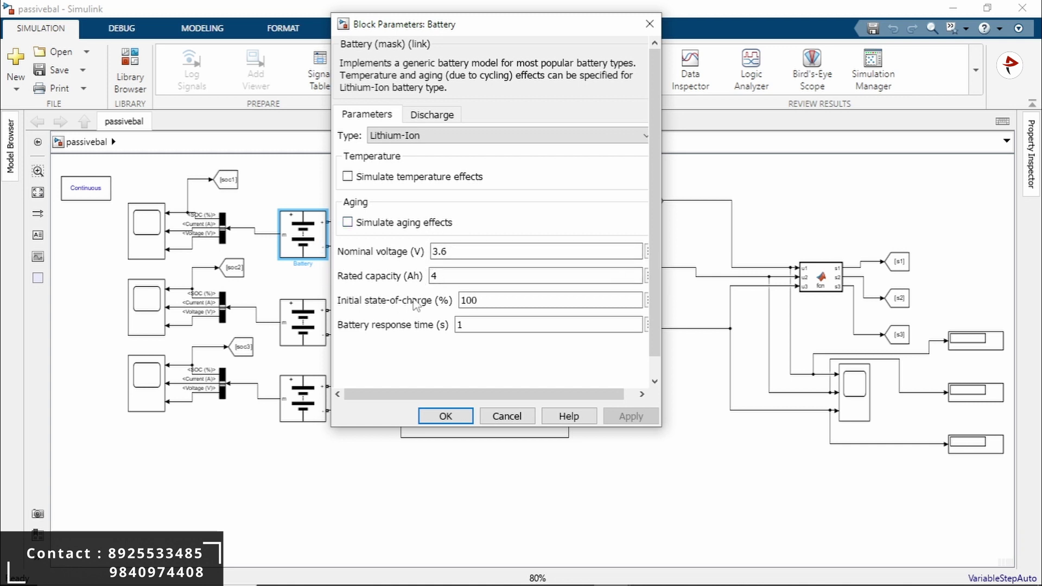
left_click(439, 276)
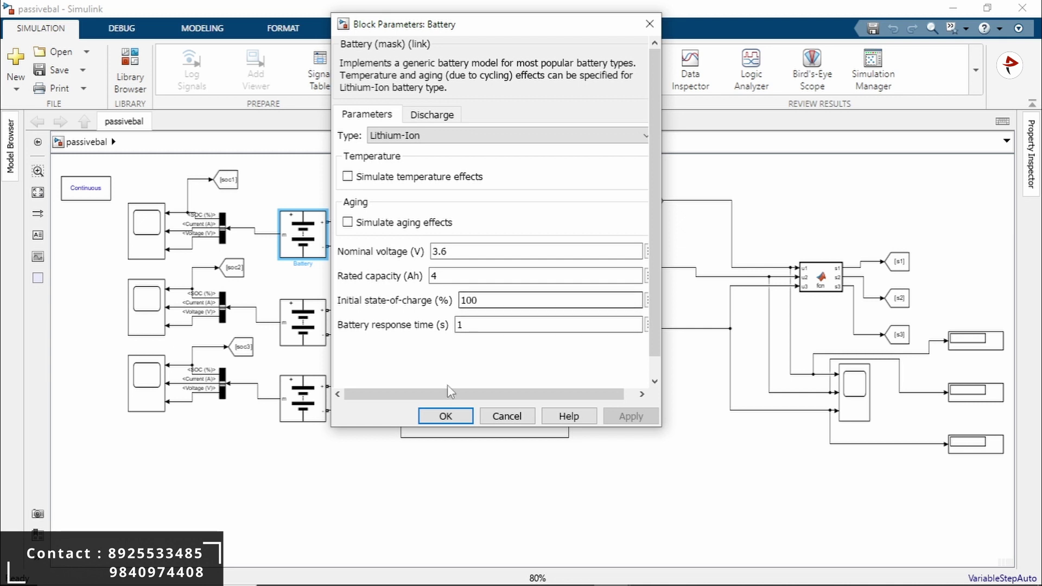
left_click(441, 416)
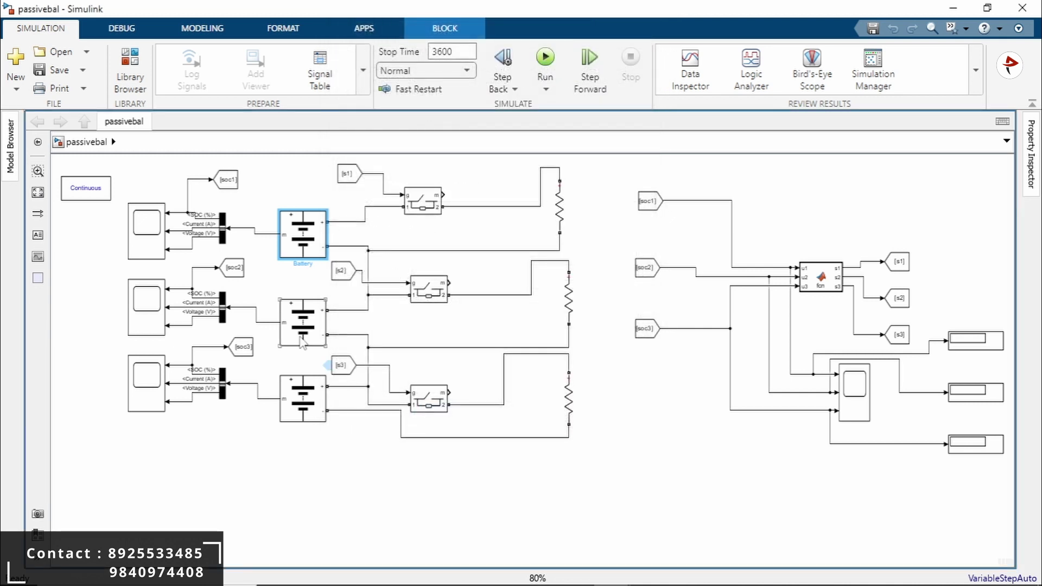
left_click(303, 339)
double_click(302, 339)
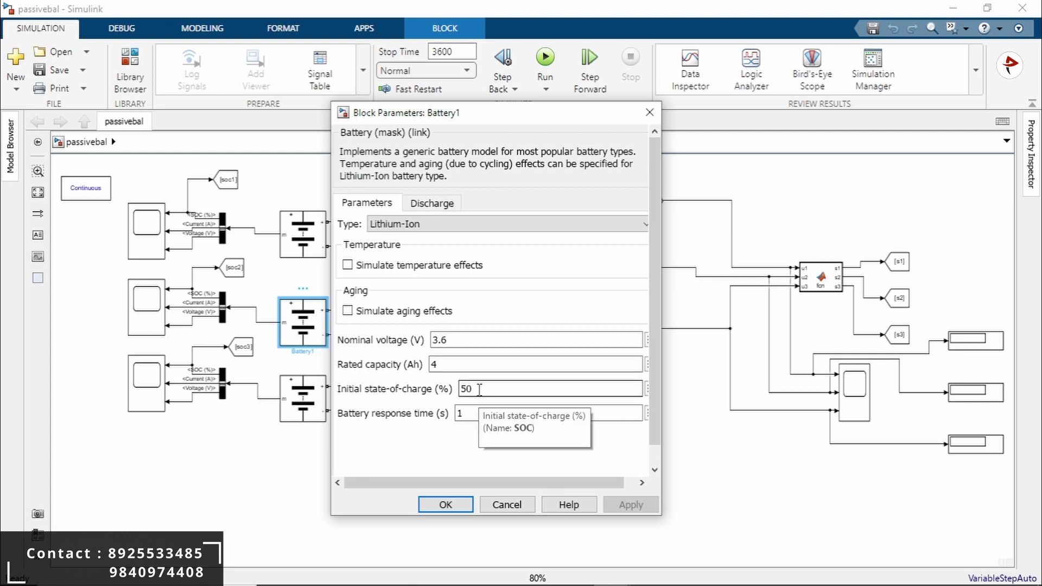
left_click(445, 504)
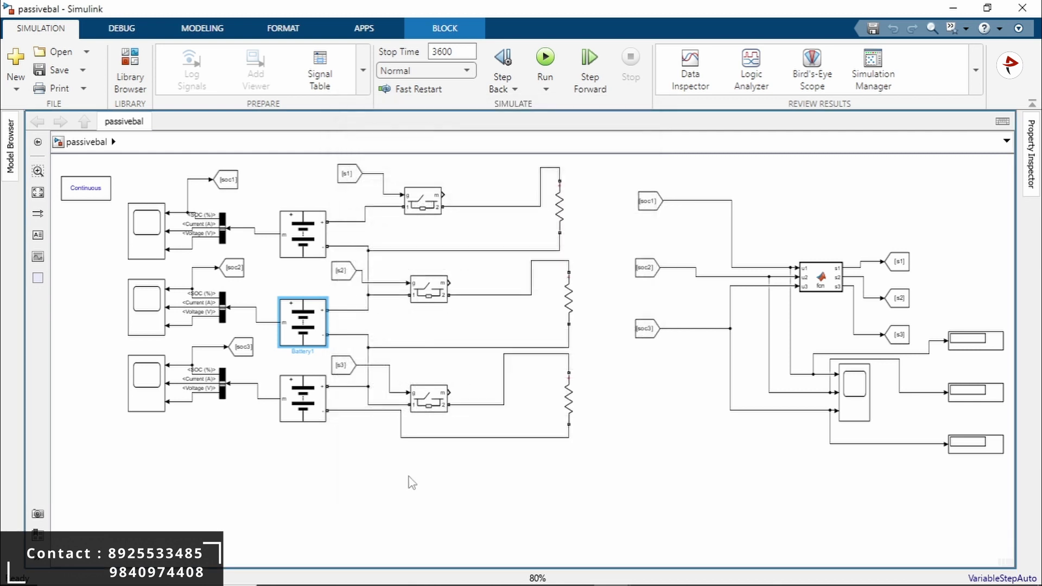
left_click(309, 405)
double_click(311, 410)
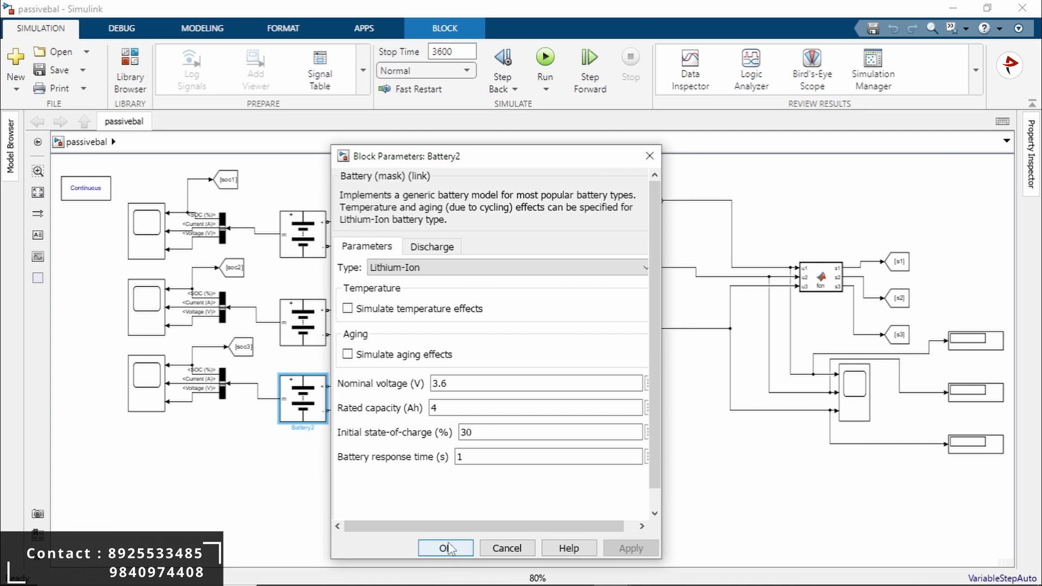
left_click(446, 548)
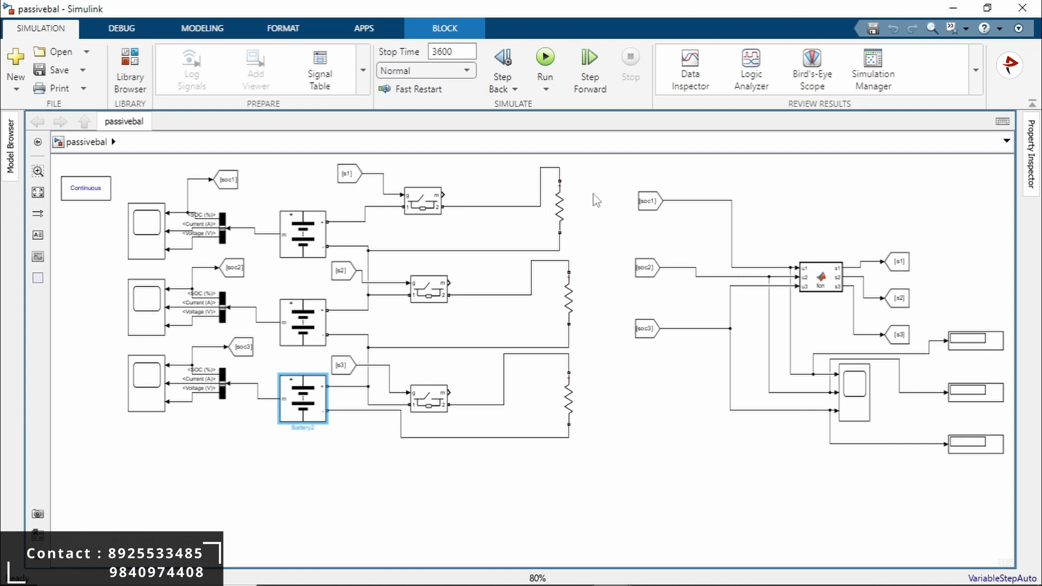
Nudge the top Series RLC Load resistor slightly to tidy its placement in the diagram
mouse_move(558, 209)
left_mouse_down()
mouse_move(564, 308)
mouse_move(571, 208)
left_mouse_up()
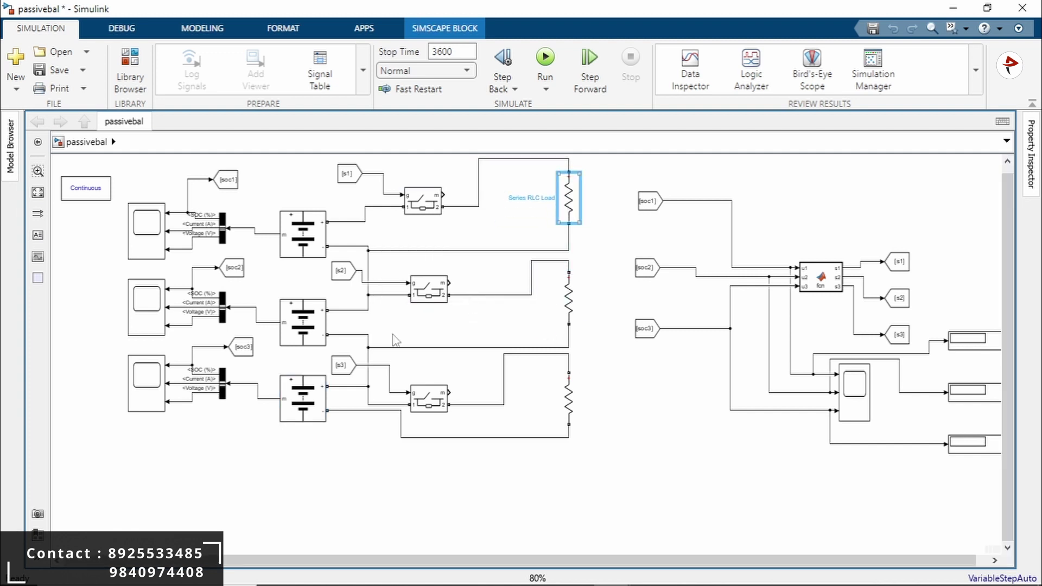
scroll(1006, 283, "up", 1)
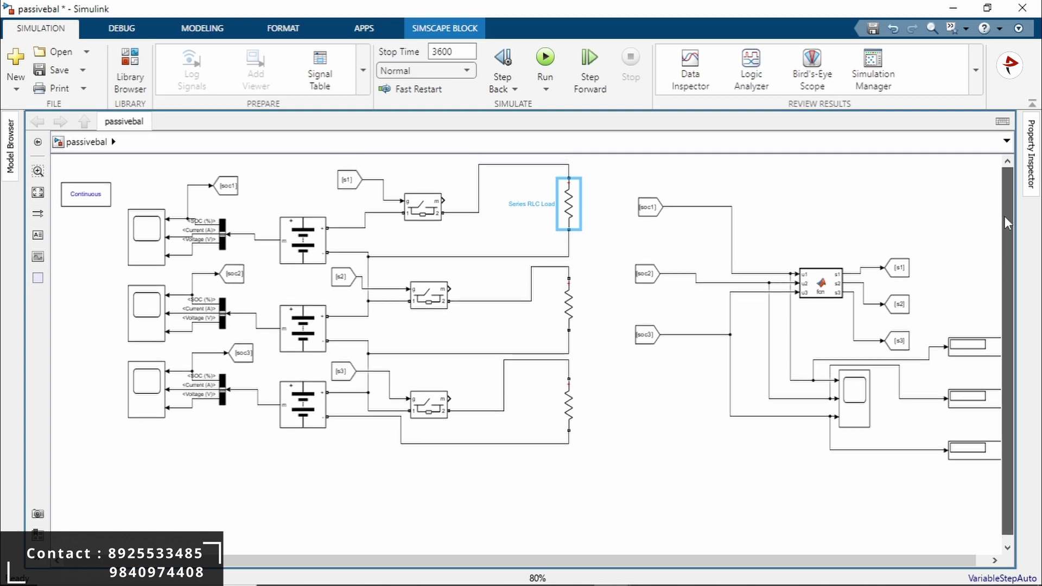
left_click(821, 282)
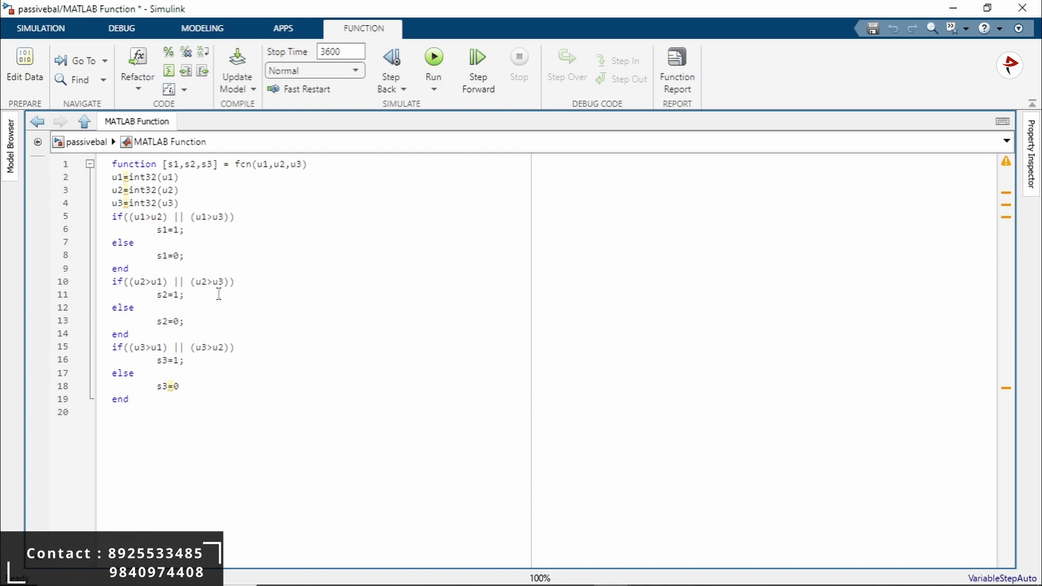
left_click(89, 126)
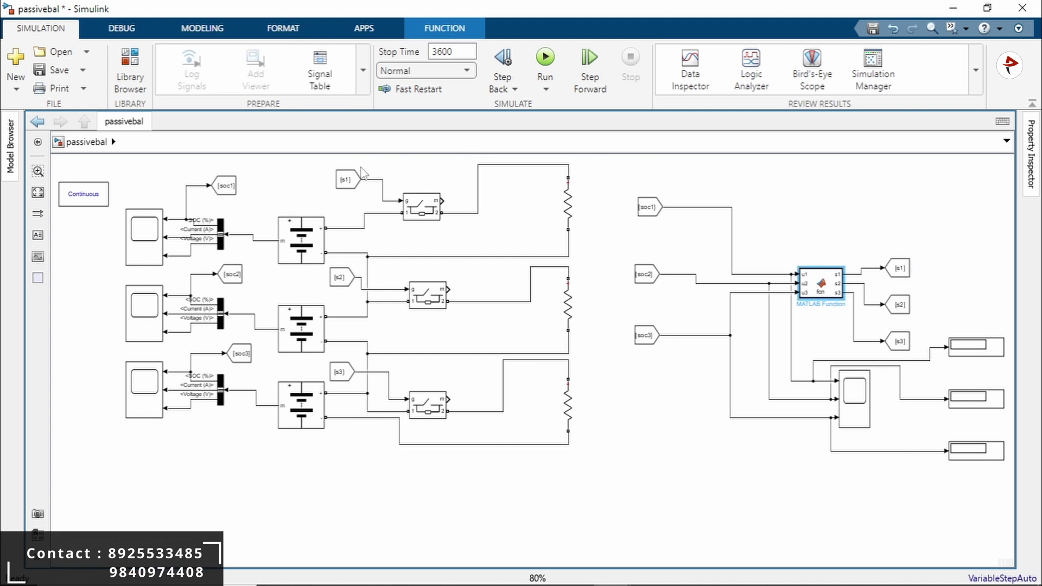
left_click(353, 184)
Check the switch blocks and run the passive-balancing simulation
left_click(430, 405)
left_click(423, 210)
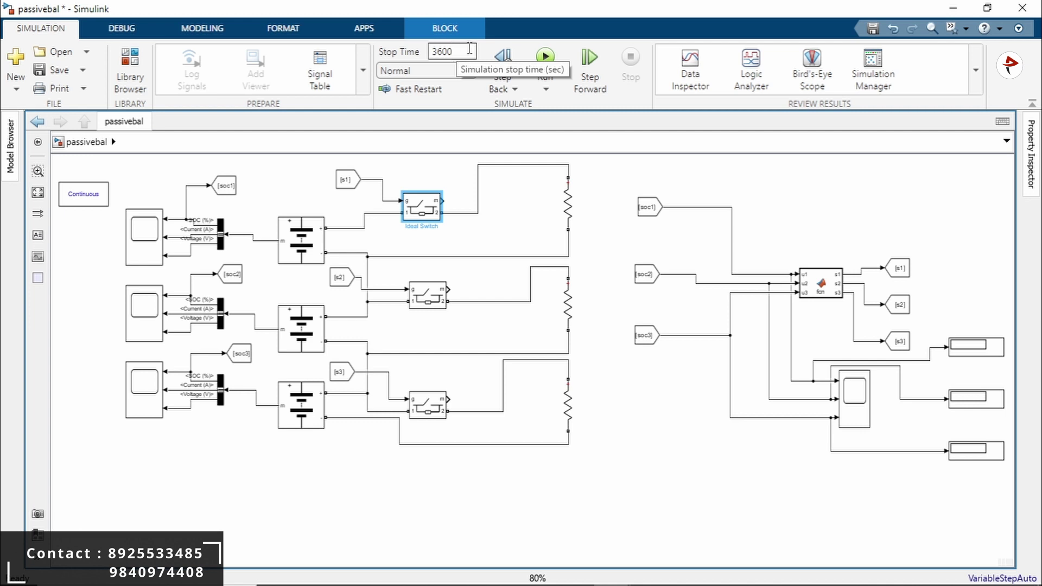
left_click(546, 59)
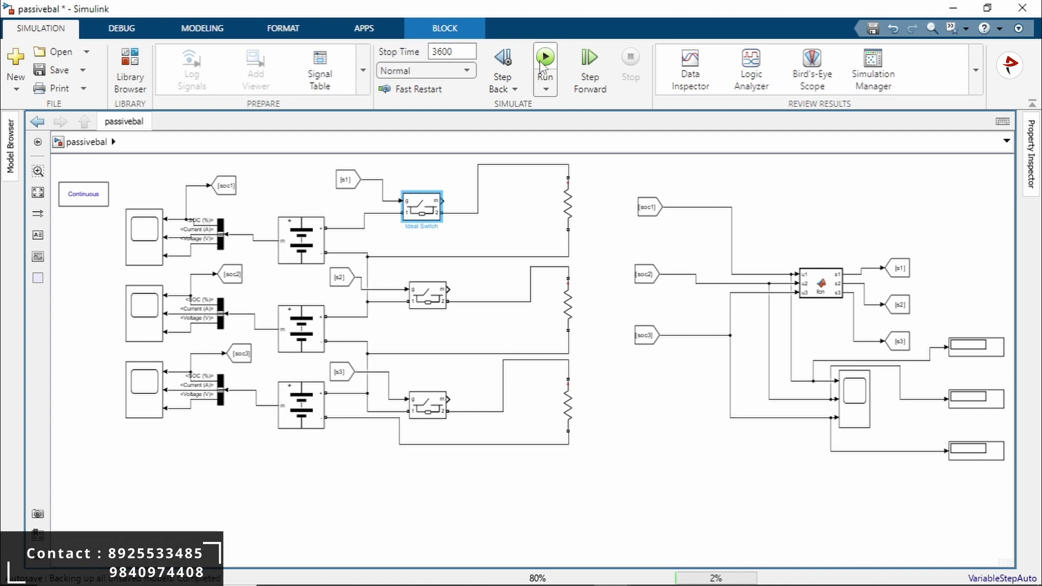
Zoom in to read the displays (15.96, 16.38, 16.47), then select the scope block
scroll(1003, 414, "up", 1)
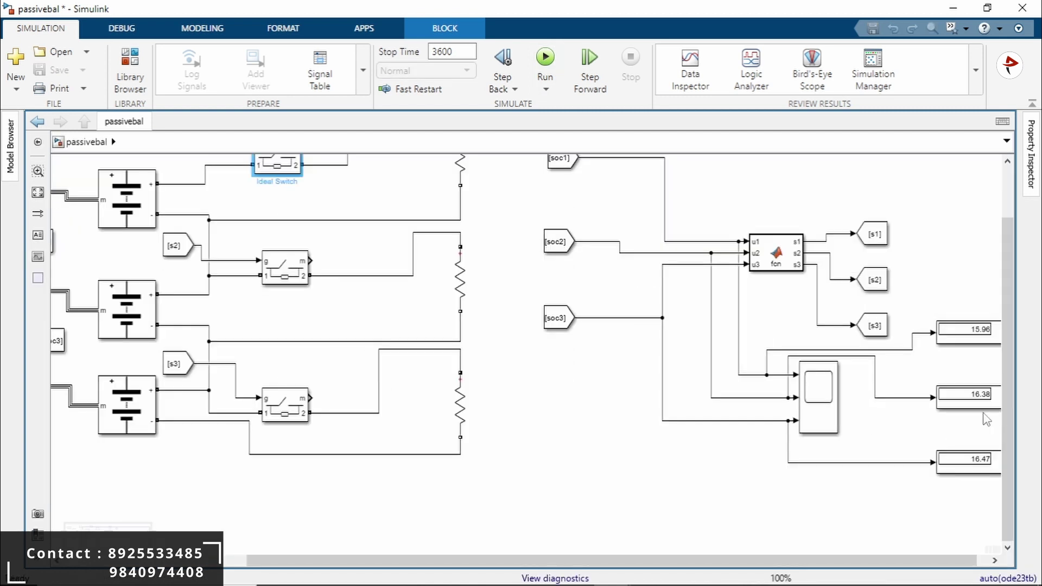
scroll(939, 561, "right", 1)
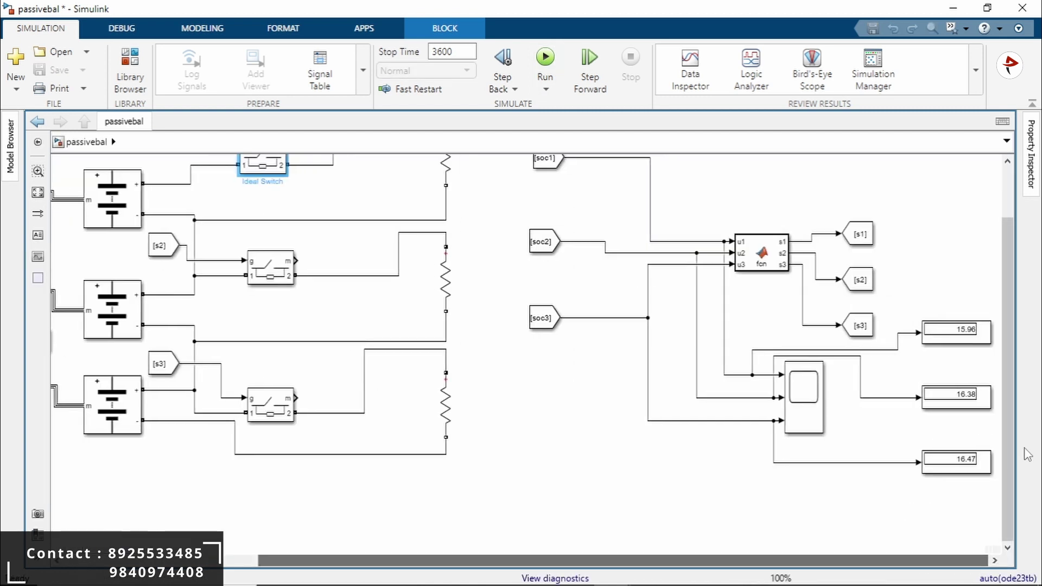
scroll(1011, 410, "up", 1)
scroll(1005, 450, "down", 1)
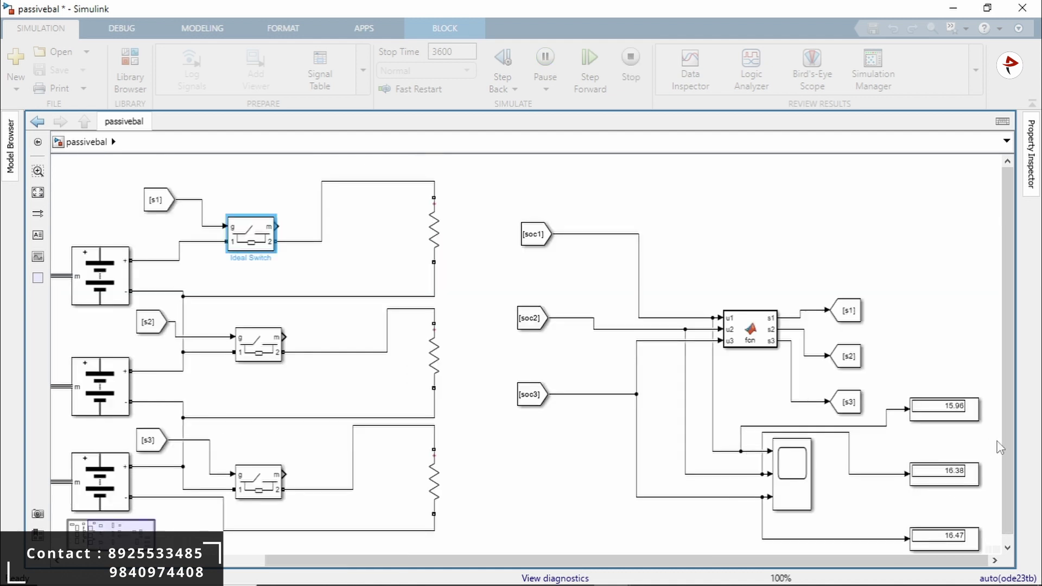
key("ctrl+t")
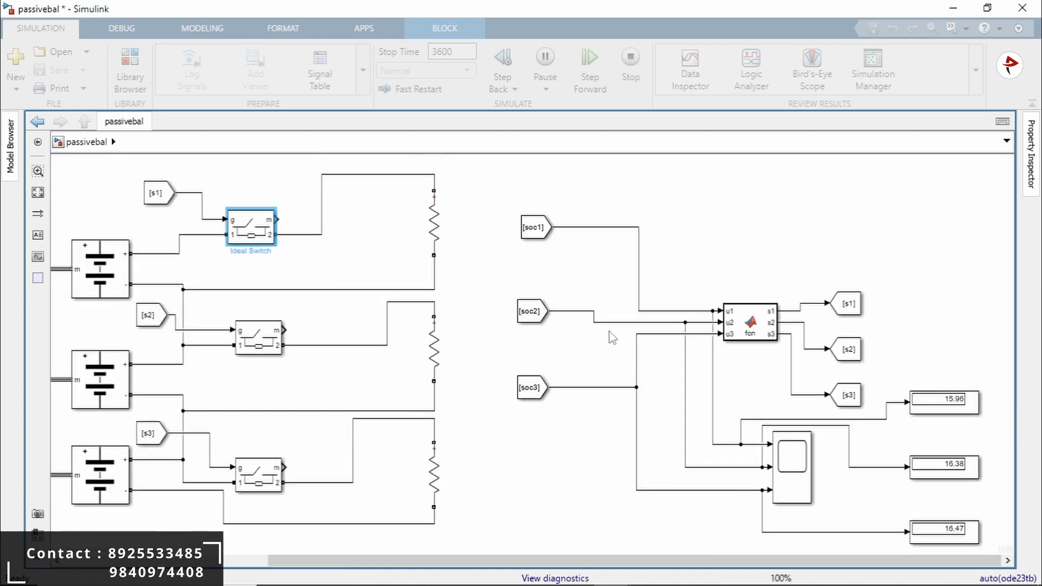
scroll(941, 423, "up", 2)
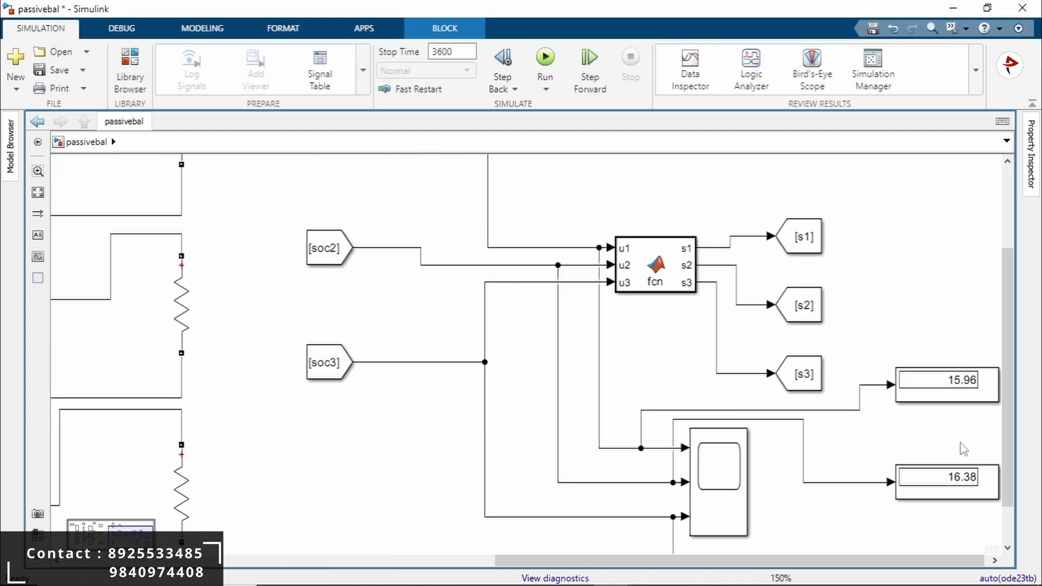
scroll(1005, 504, "down", 1)
left_click(944, 340)
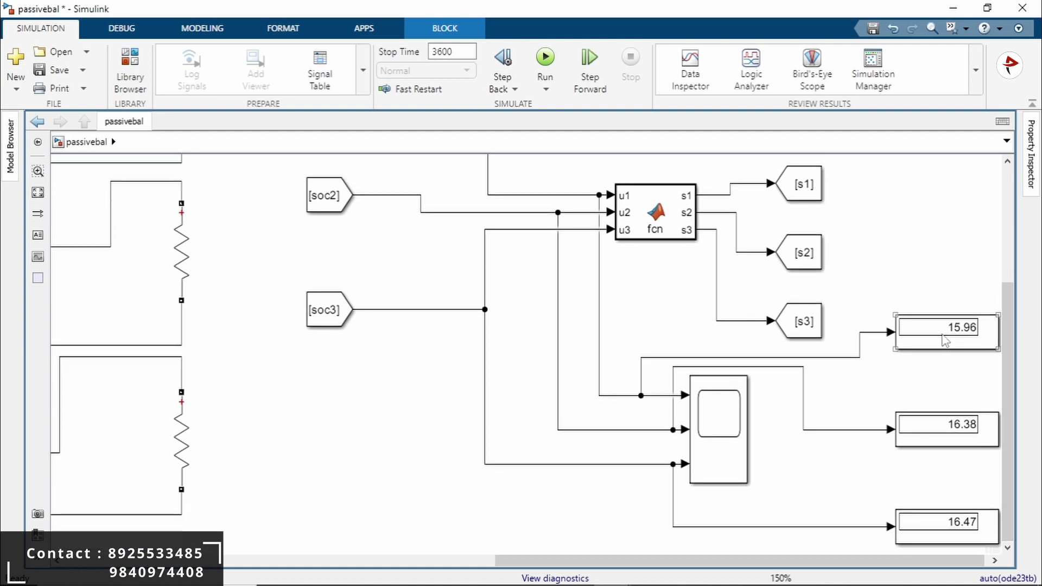
left_click(965, 439)
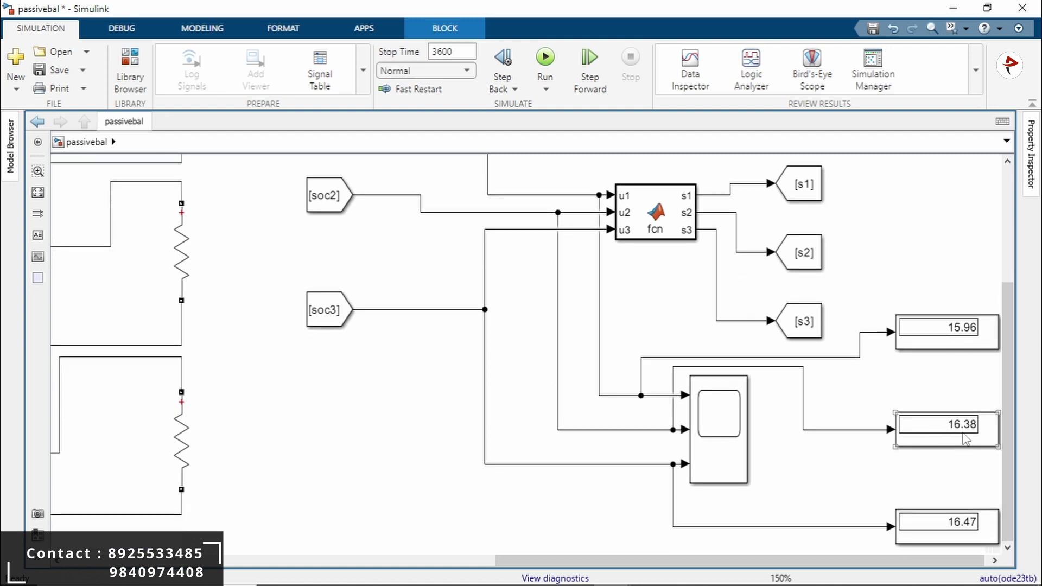
left_click(947, 548)
scroll(252, 251, "down", 3)
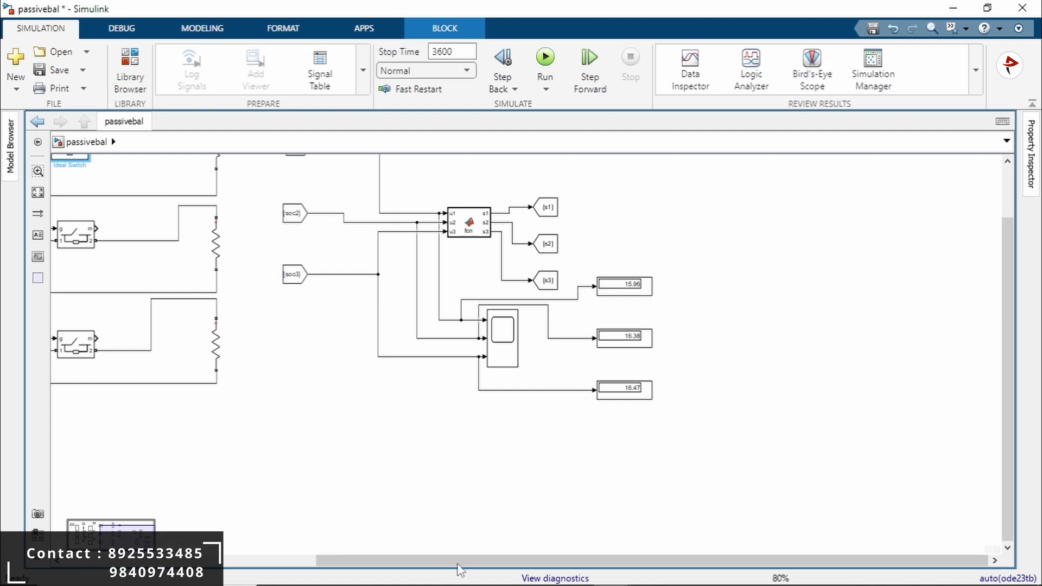
left_click(494, 358)
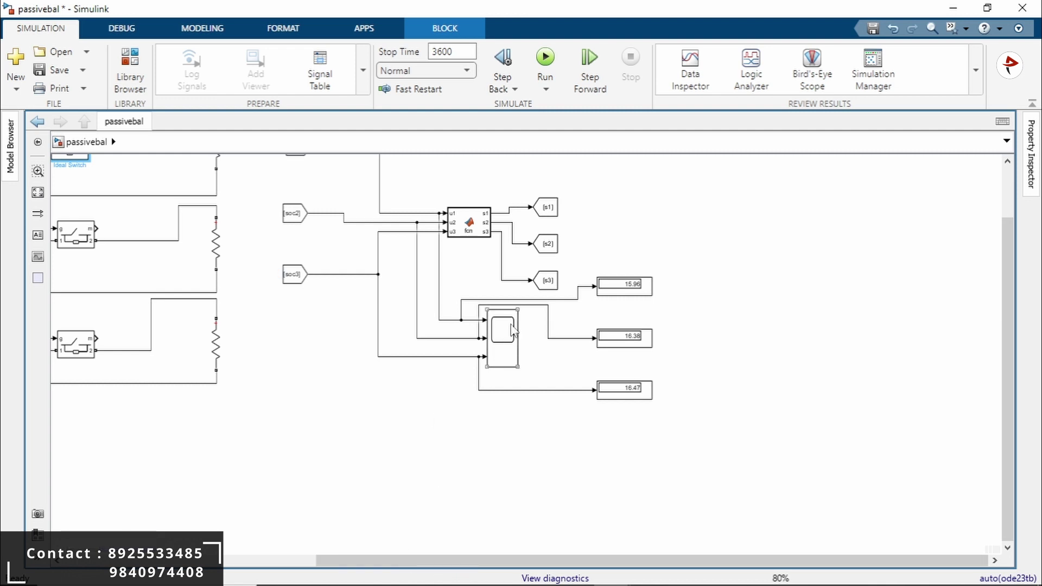
left_click(511, 332)
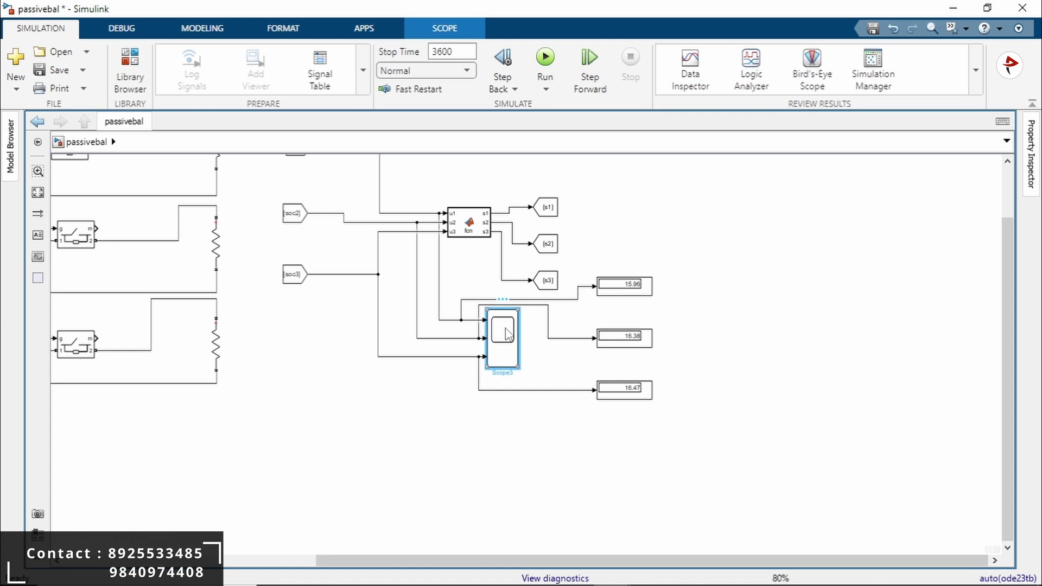
double_click(508, 333)
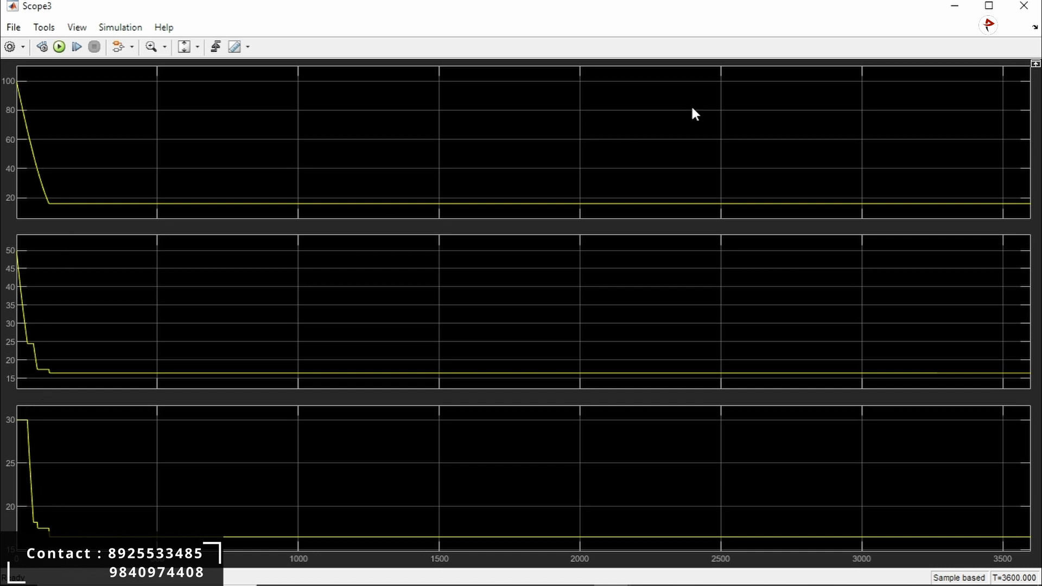
left_click(1024, 8)
left_click_drag(586, 559, 354, 506)
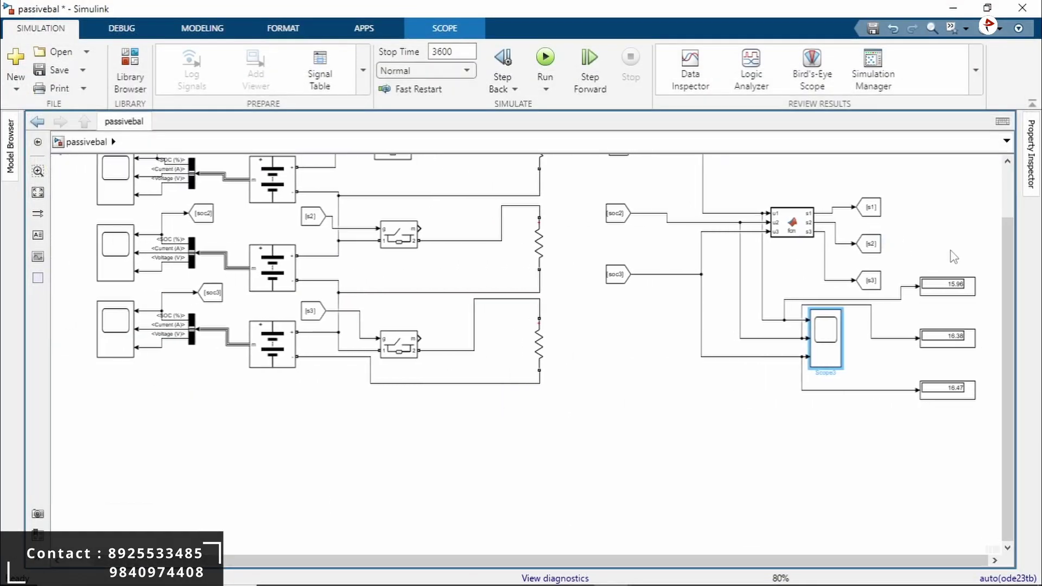